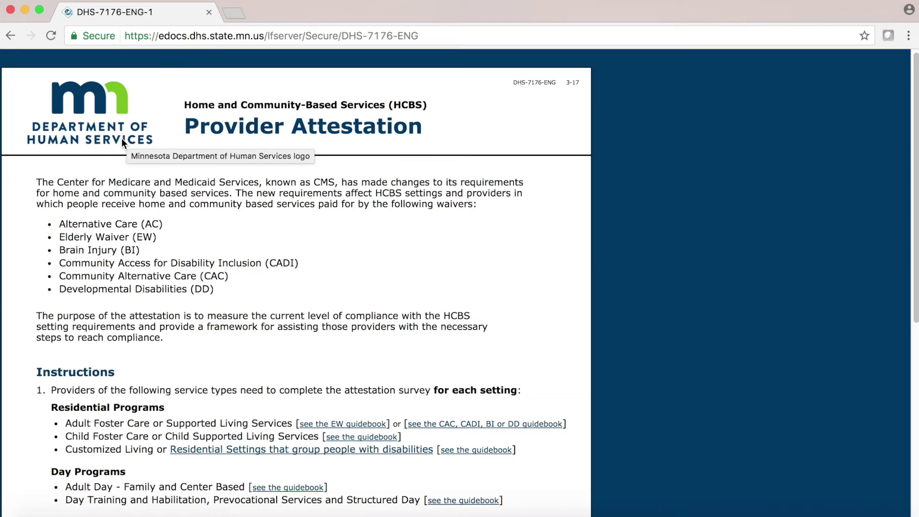
# - Start a New attestation and look up license or HF ID 012
pyautogui.scroll(-7, 122, 139)
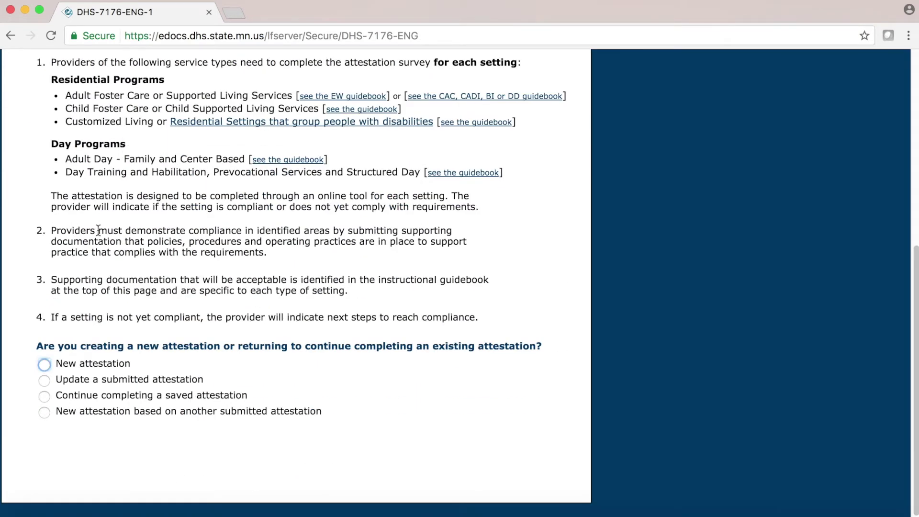
pyautogui.click(44, 365)
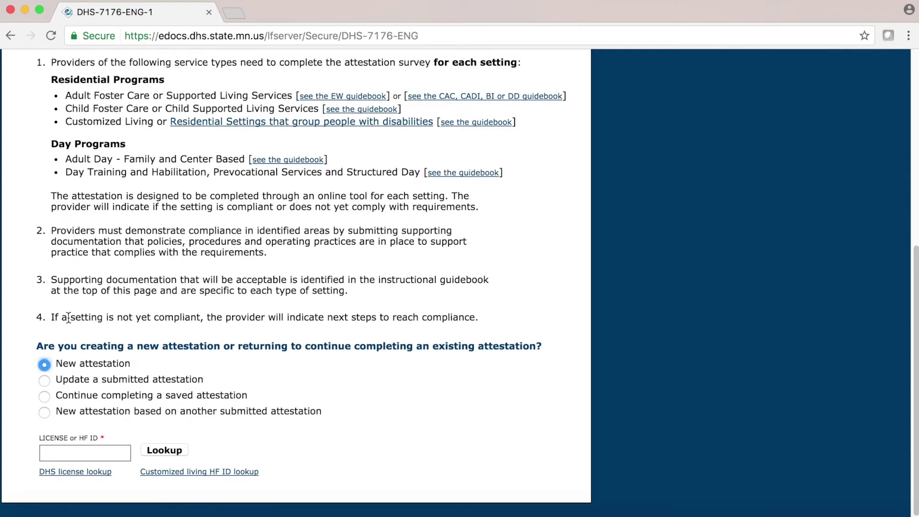
pyautogui.click(68, 454)
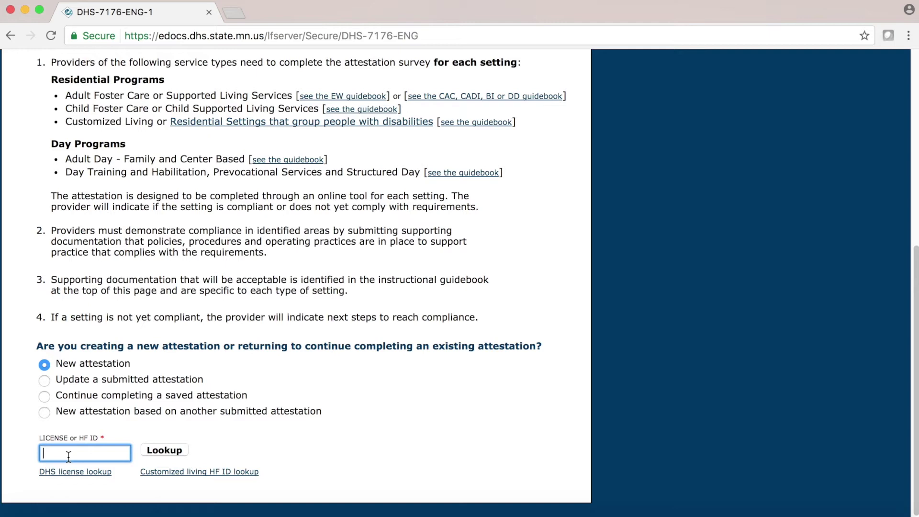
pyautogui.write('012')
pyautogui.click(169, 450)
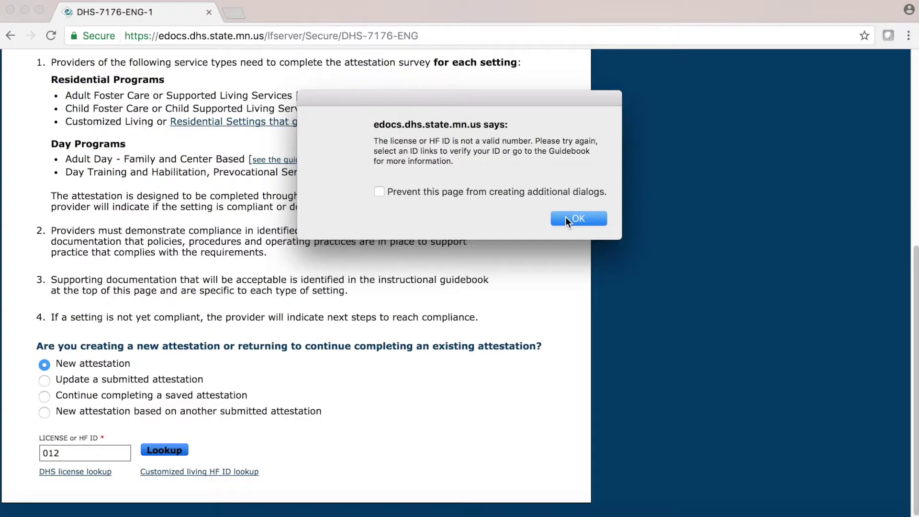
# - Dismiss the invalid license ID warning and bring up the DHS license lookup site
pyautogui.click(732, 376)
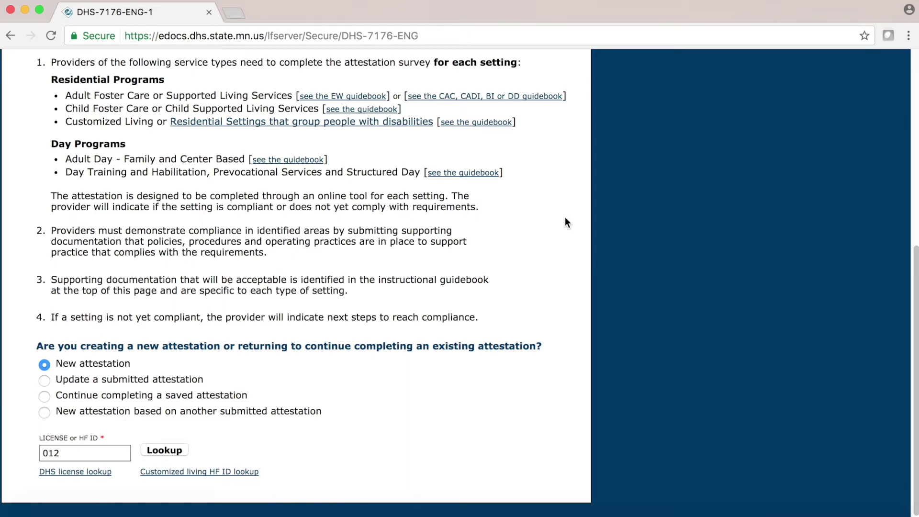
pyautogui.click(80, 472)
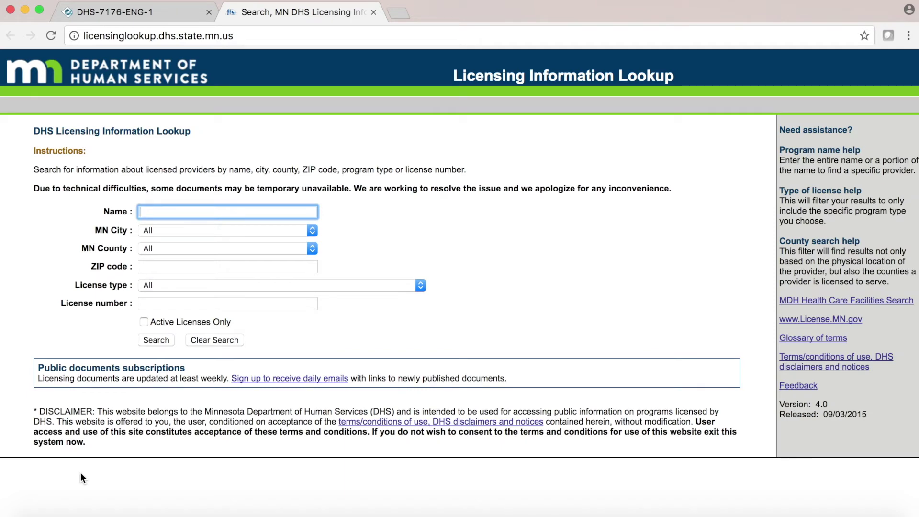
# - Return to the attestation form and launch the MDH customized living HF ID directory
pyautogui.click(110, 11)
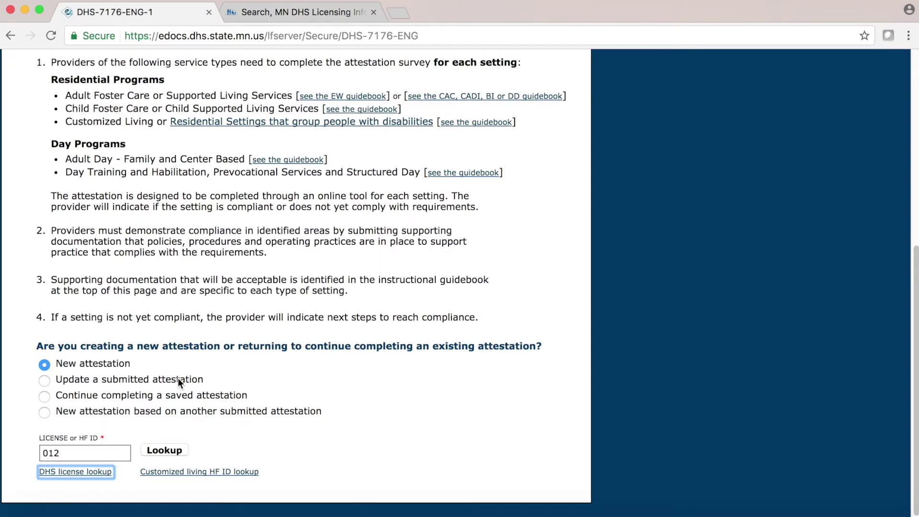
pyautogui.click(225, 473)
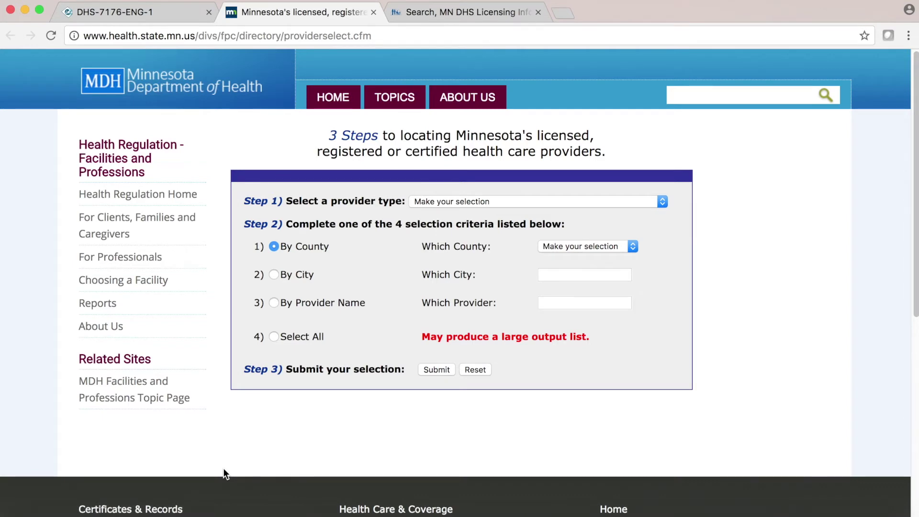
# - Switch back to the DHS-7176-ENG-1 attestation form tab, still holding 012
pyautogui.click(81, 10)
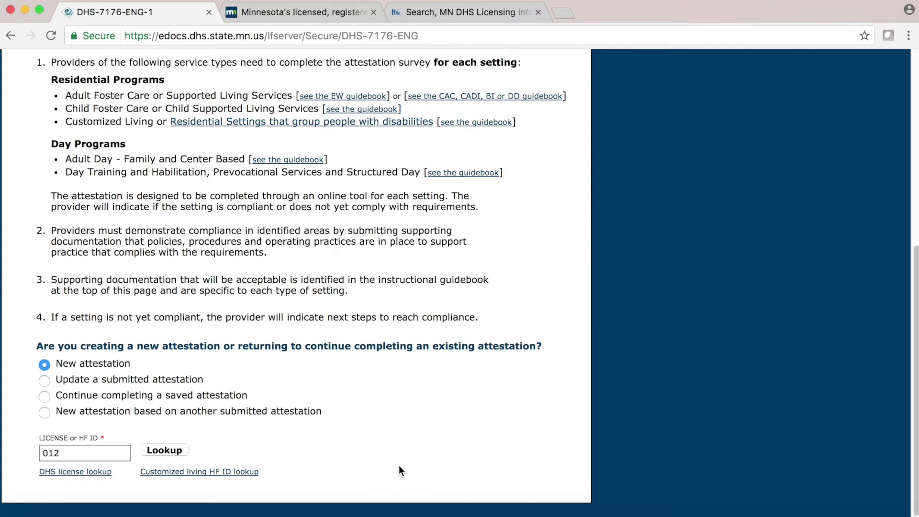
# - Replace the license ID 012 with 999, look it up, and start the attestation
pyautogui.doubleClick(73, 452)
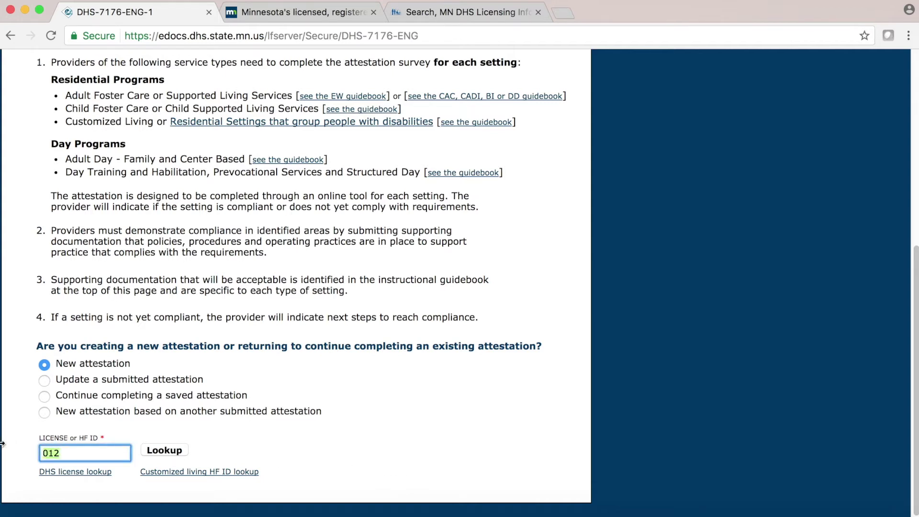
pyautogui.press('BackSpace')
pyautogui.write('999')
pyautogui.click(155, 454)
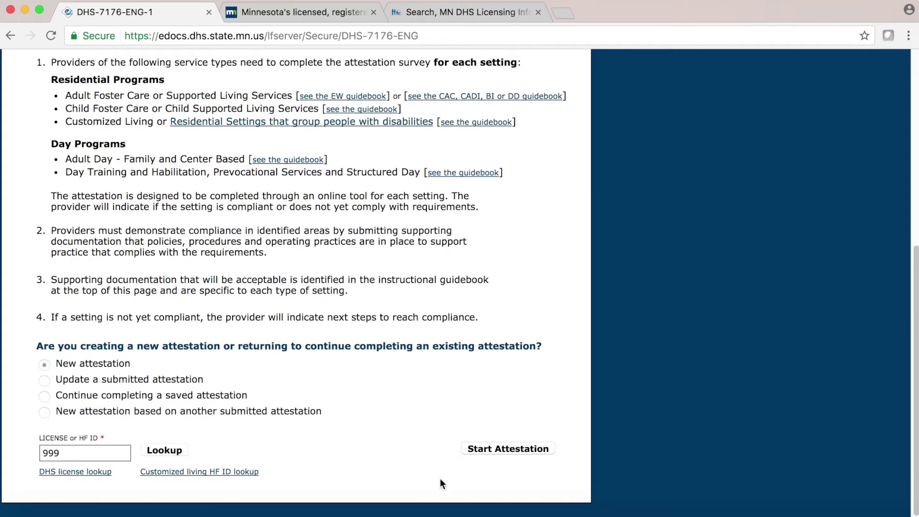
pyautogui.click(486, 448)
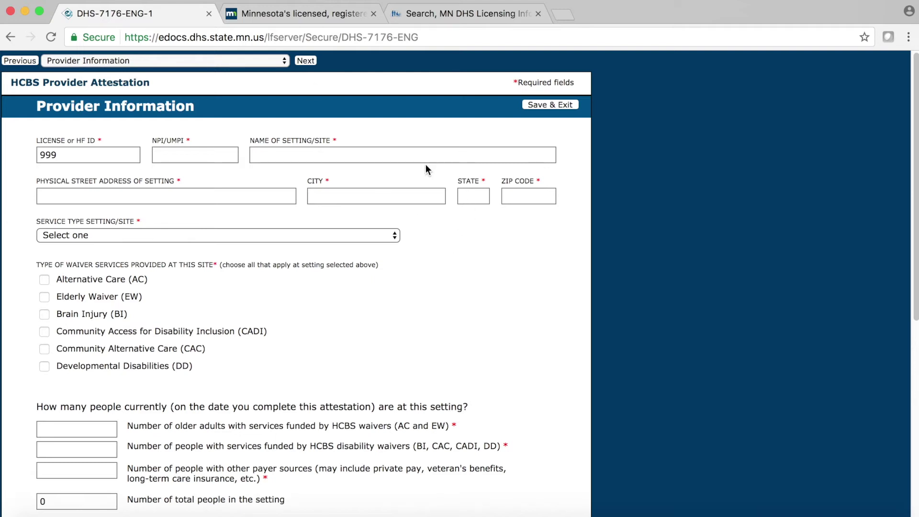
# - Preview the Residential Q1, Q2 page, then go back to Provider Information
pyautogui.click(305, 61)
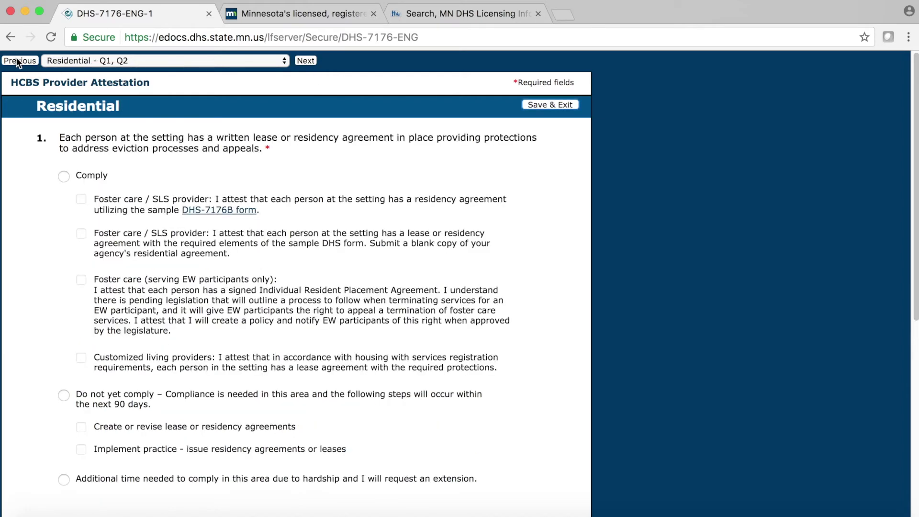
pyautogui.click(19, 60)
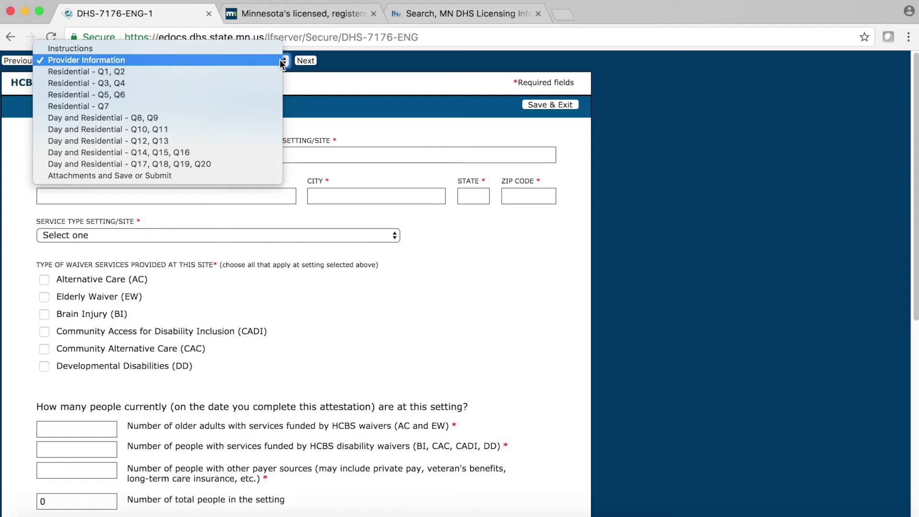
# - Jump to the Attachments and Save or Submit section of the form
pyautogui.click(249, 175)
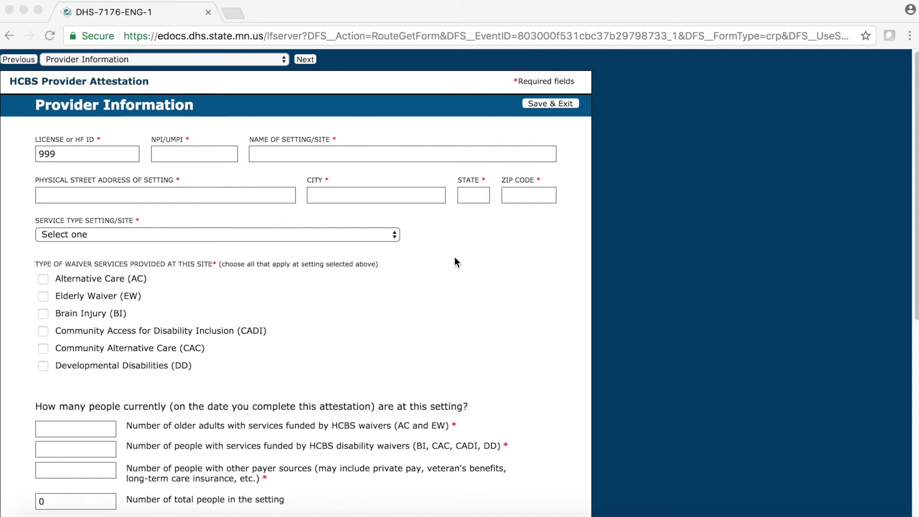
# - Go to the Attachments and Save or Submit section and choose Attach Required Documents
pyautogui.click(250, 60)
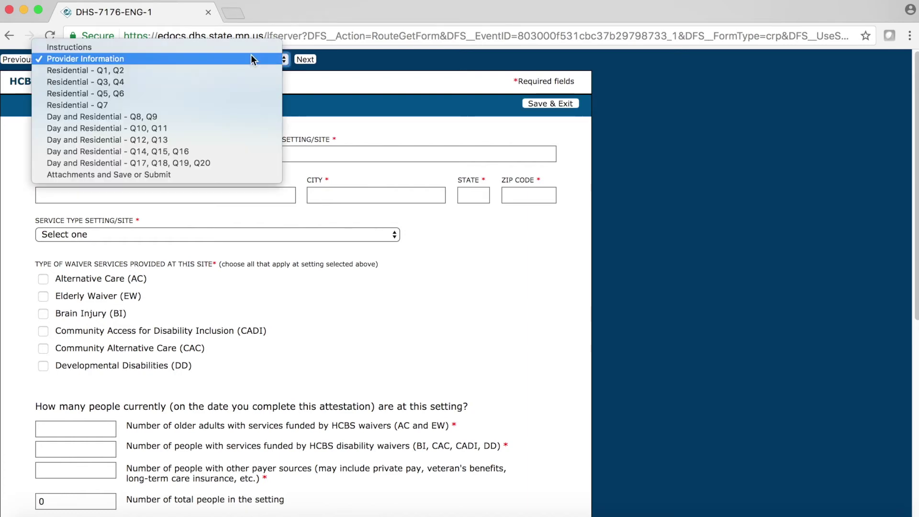
pyautogui.click(204, 173)
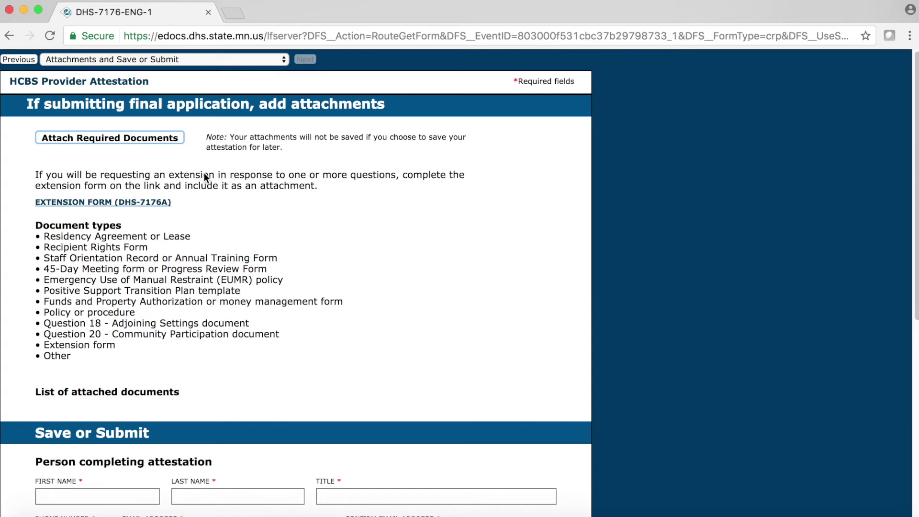
pyautogui.click(143, 138)
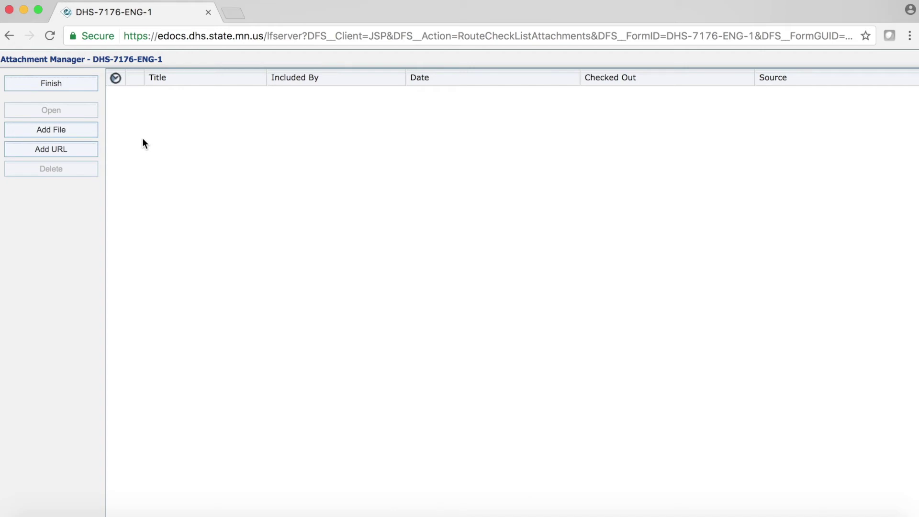
# - Add a file in the Attachment Manager to bring up the Attestation Forms file chooser
pyautogui.click(68, 135)
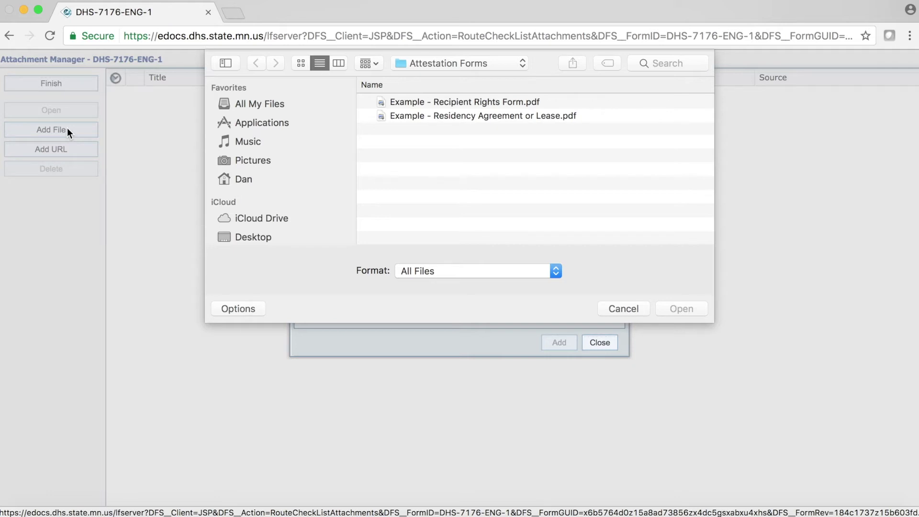
# - Attach the Residency Agreement or Lease and Recipient Rights Form PDFs
pyautogui.click(466, 117)
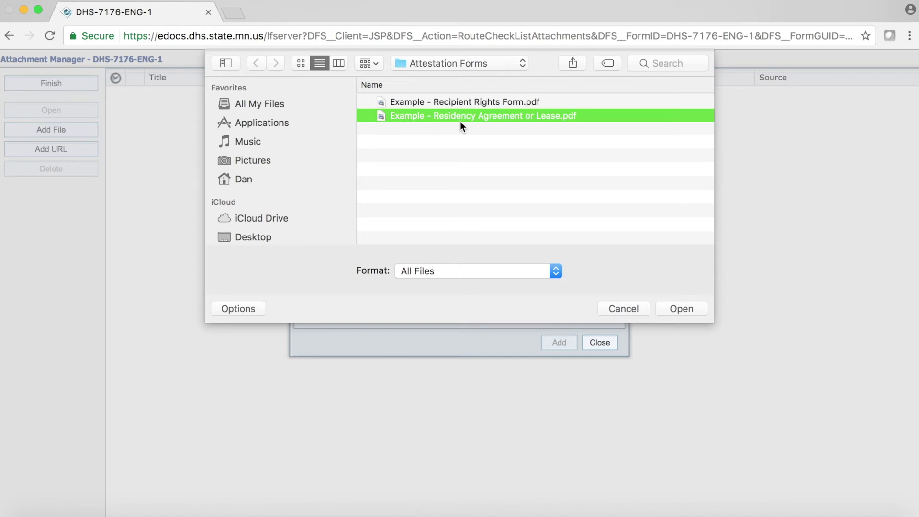
pyautogui.keyDown('shift'); pyautogui.click(458, 102); pyautogui.keyUp('shift')
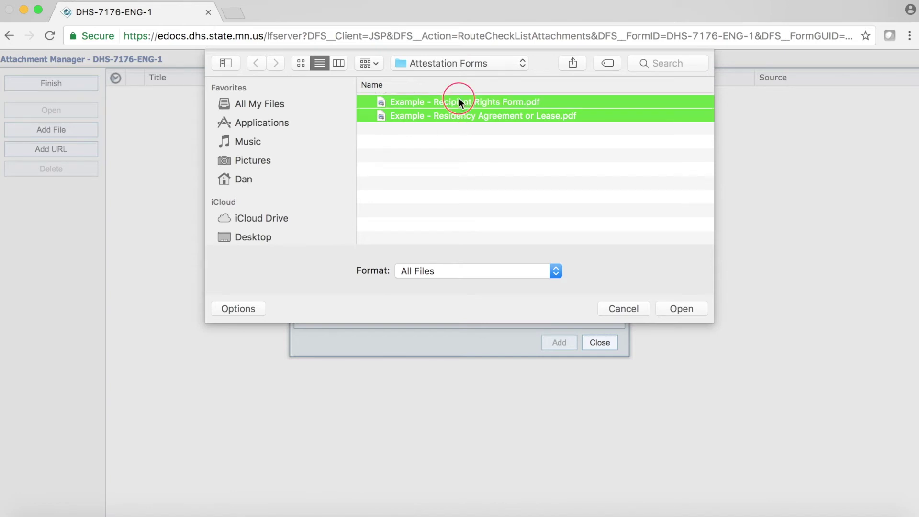
pyautogui.click(680, 309)
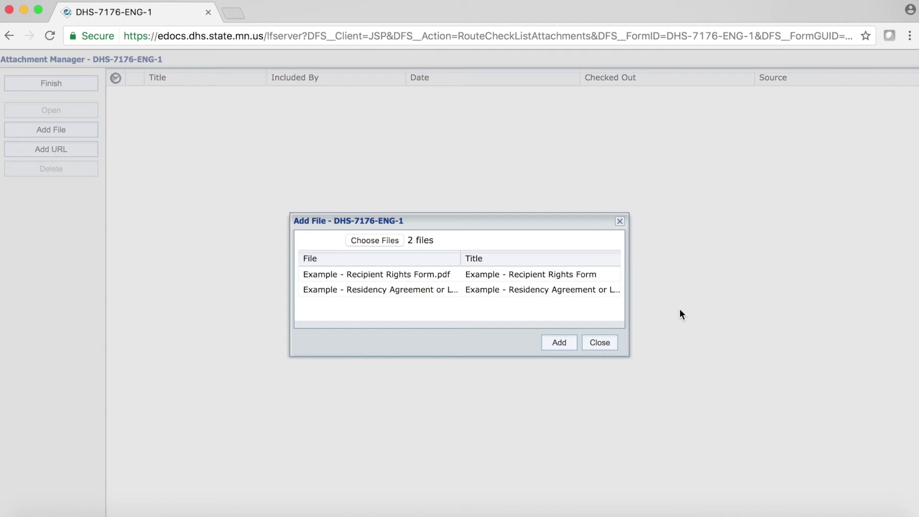
pyautogui.click(556, 343)
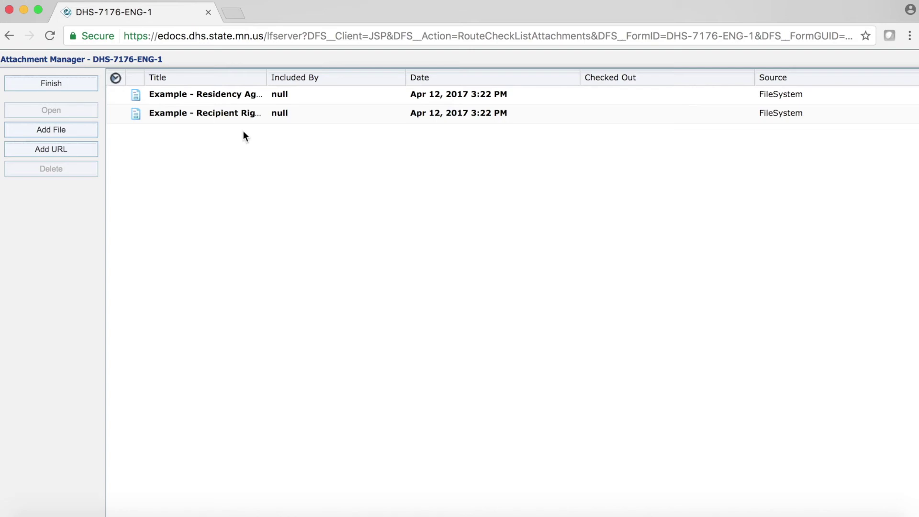
# - Finish in the Attachment Manager so both example documents appear in the form's attachments list
pyautogui.click(66, 87)
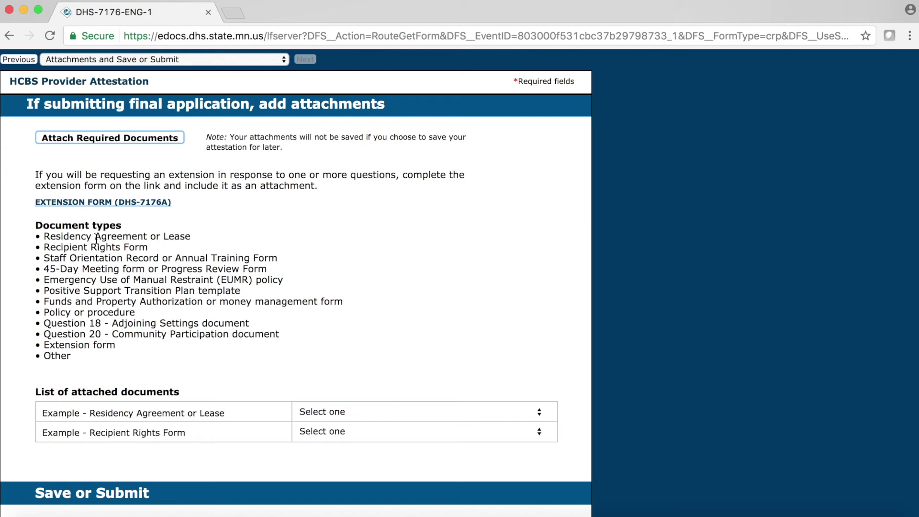
# - Type the first attachment as Residency Agreement or Lease and the second as Recipient Rights Form
pyautogui.click(96, 238)
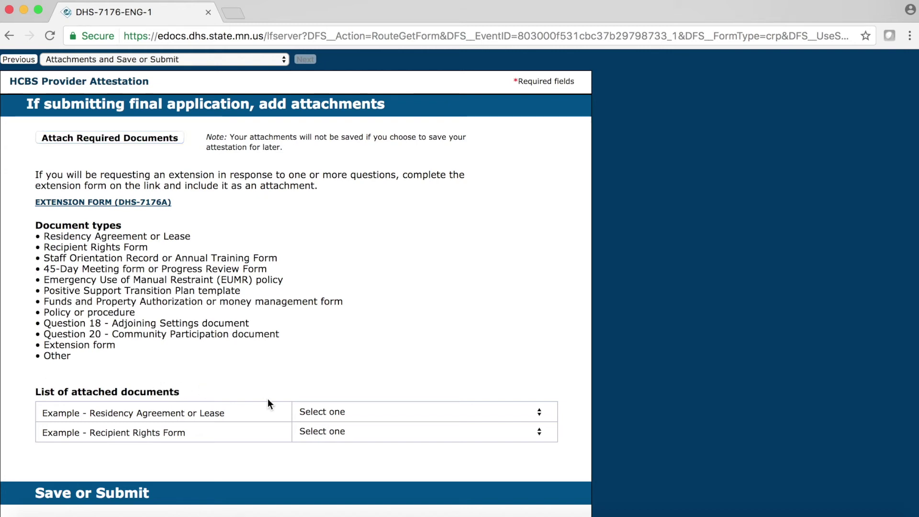
pyautogui.click(374, 414)
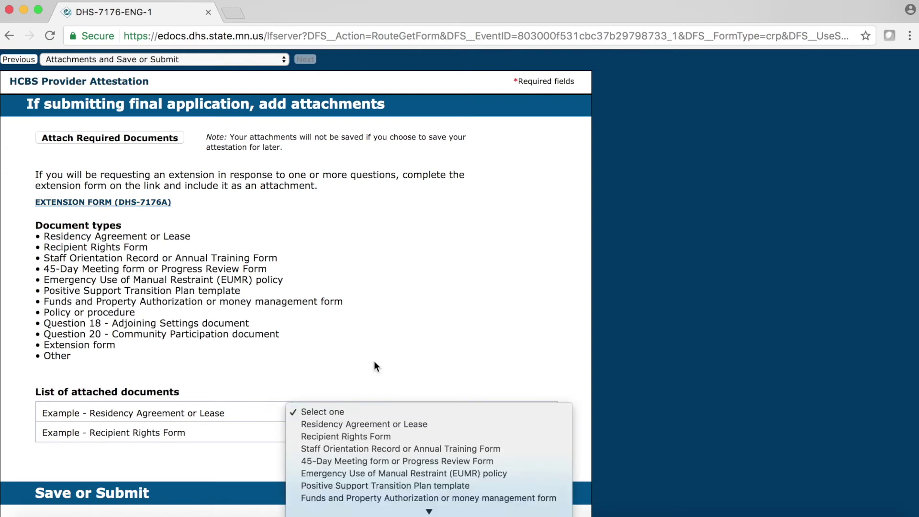
pyautogui.click(363, 424)
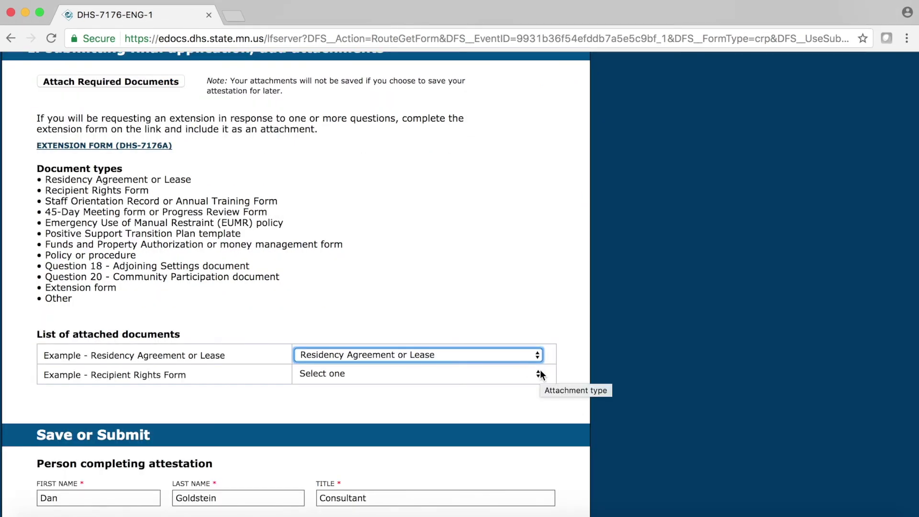
pyautogui.click(540, 374)
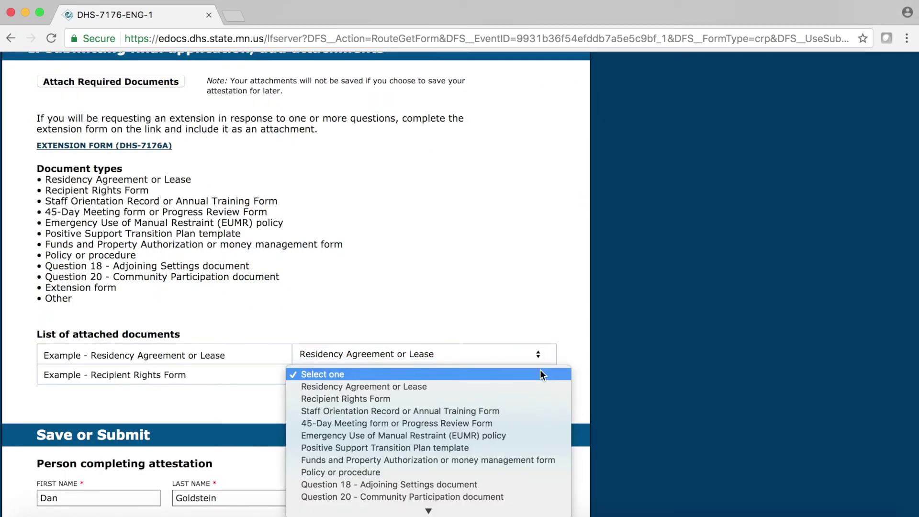
pyautogui.click(520, 399)
pyautogui.scroll(-3, 520, 399)
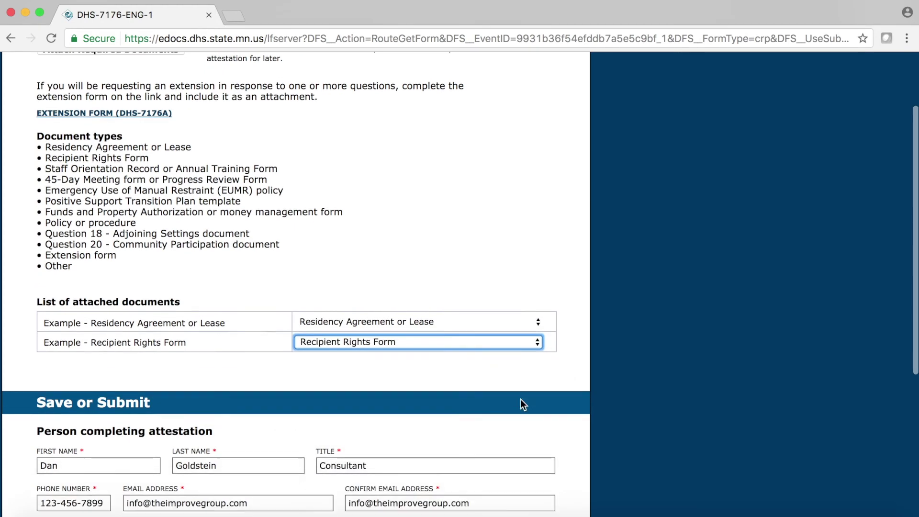
pyautogui.scroll(-3, 521, 399)
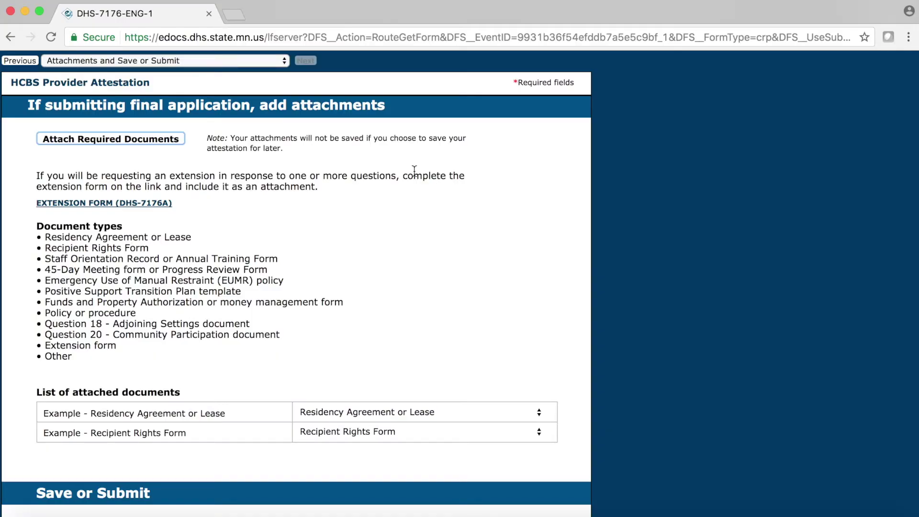
# - Go back three pages to the Q12, Q13 page and choose Save & Exit
pyautogui.click(29, 61)
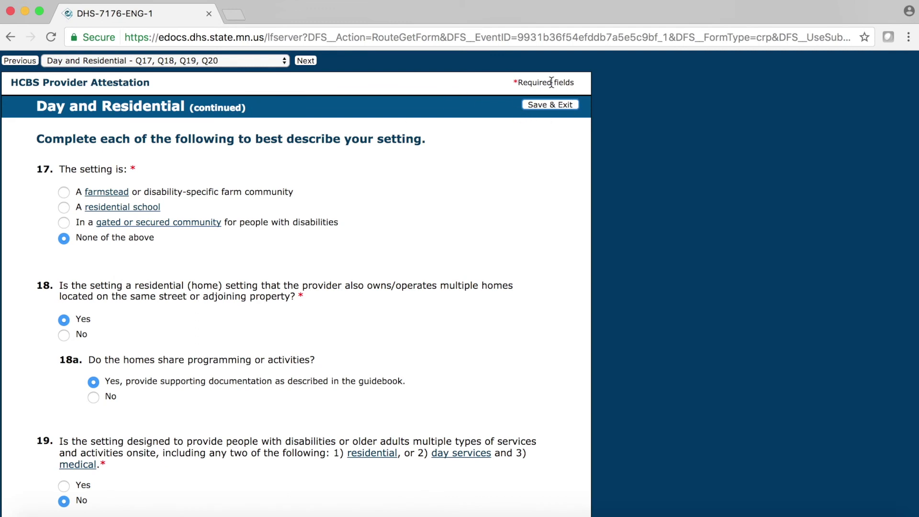
pyautogui.click(35, 61)
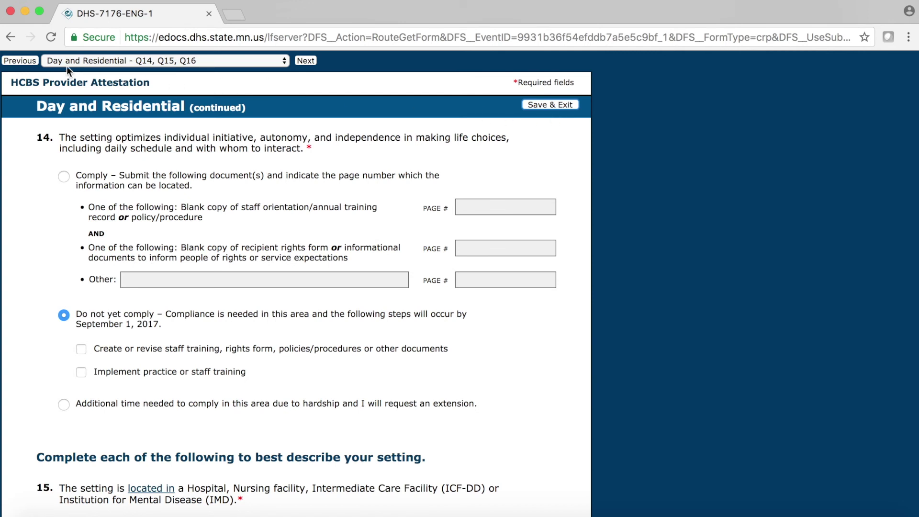
pyautogui.click(35, 61)
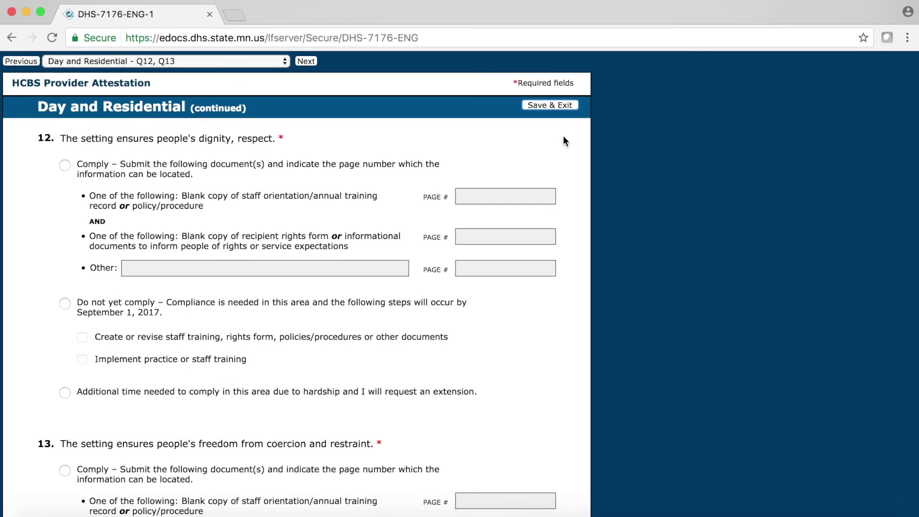
pyautogui.click(544, 110)
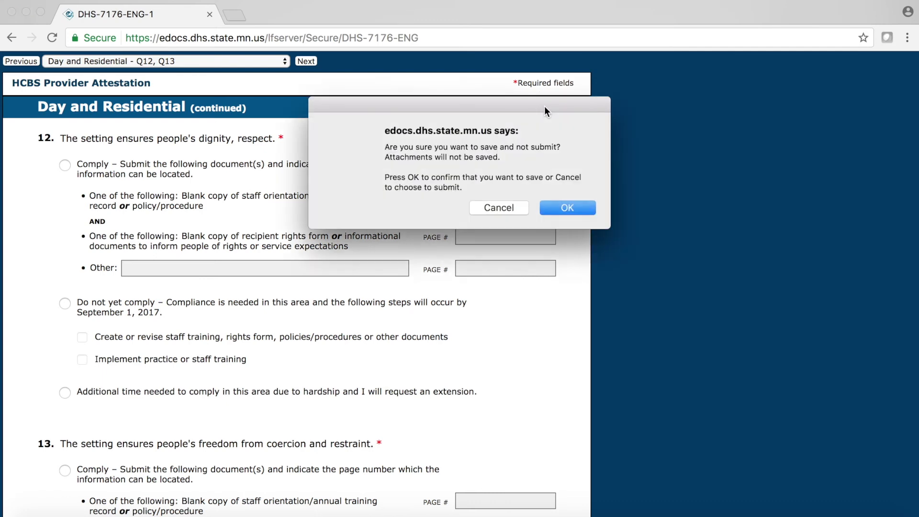
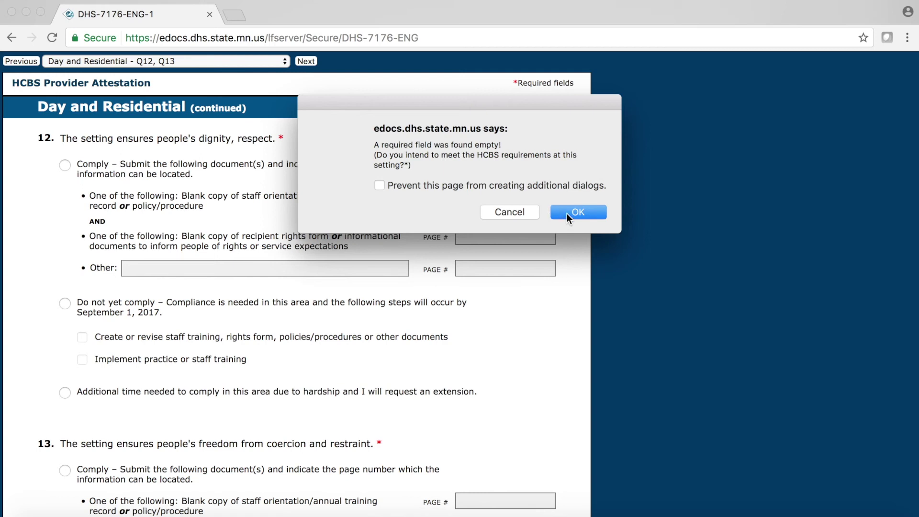
# - Dismiss the required-field warning and attempt Save & Exit without submitting, landing on the empty email field
pyautogui.click(566, 214)
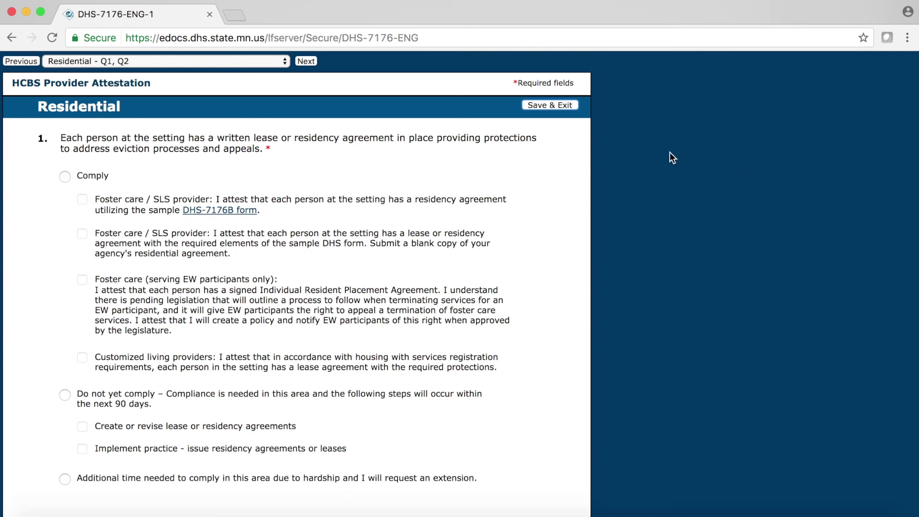
pyautogui.click(555, 103)
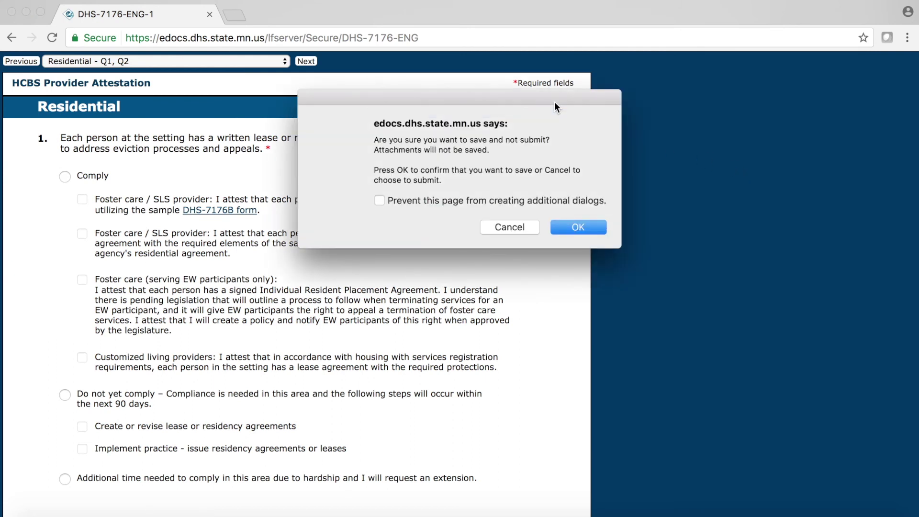
pyautogui.click(578, 228)
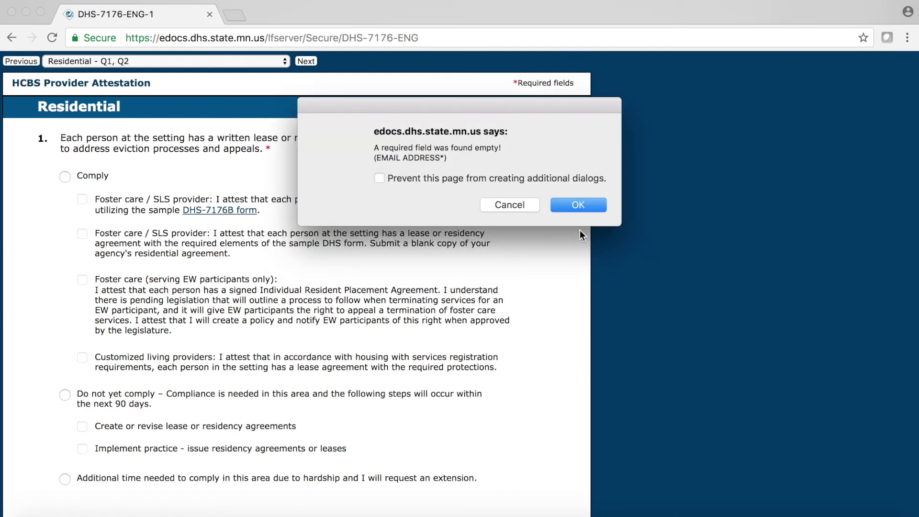
pyautogui.click(575, 208)
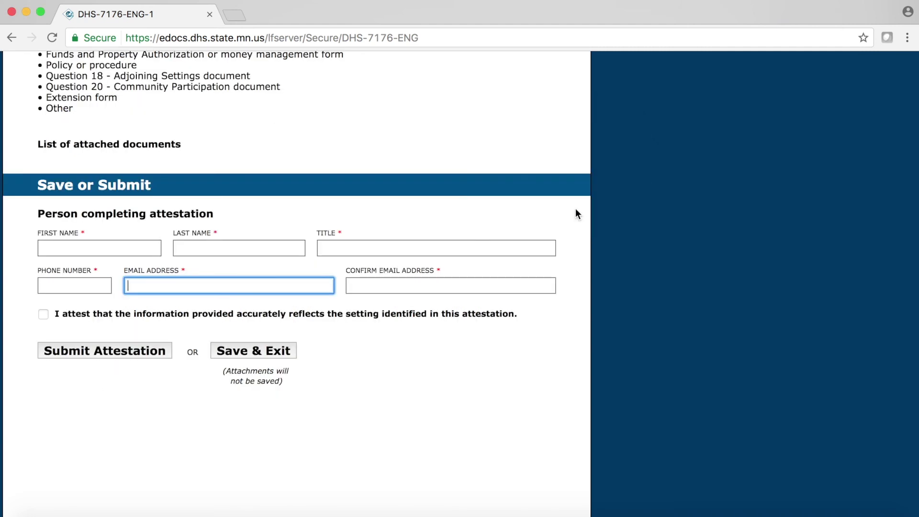
# - Enter the contact's e-mail address in Email and Confirm Email, then save for later
pyautogui.press('Tab')
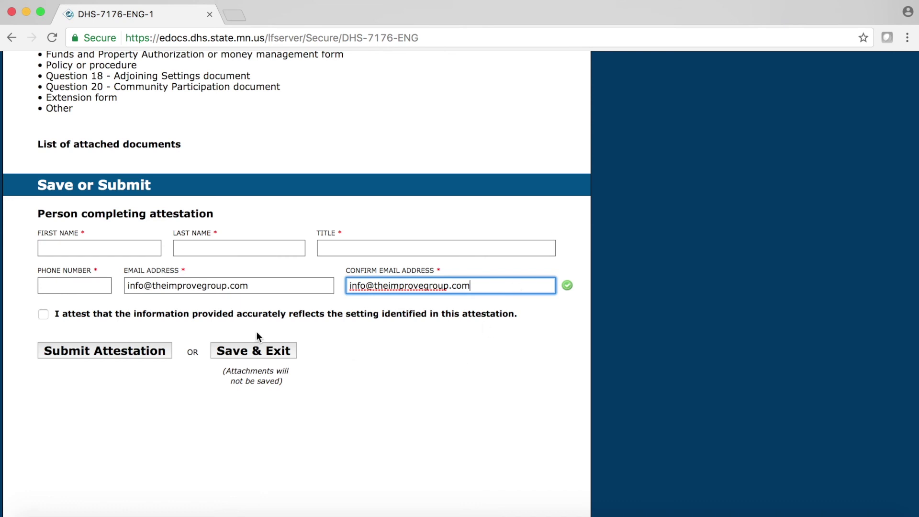
pyautogui.click(256, 350)
# - Confirm saving without attachments, then page through Provider Information and Residential questions 1–9
pyautogui.click(595, 227)
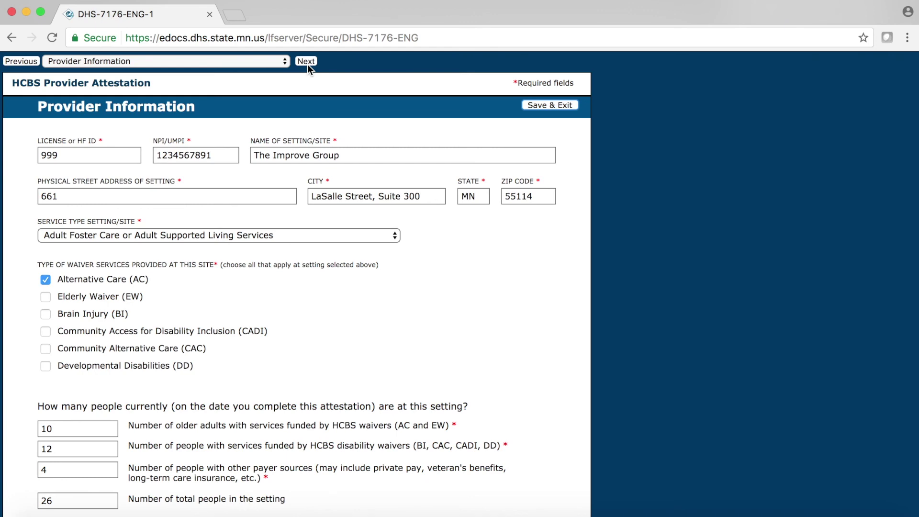
pyautogui.click(306, 62)
pyautogui.click(306, 62)
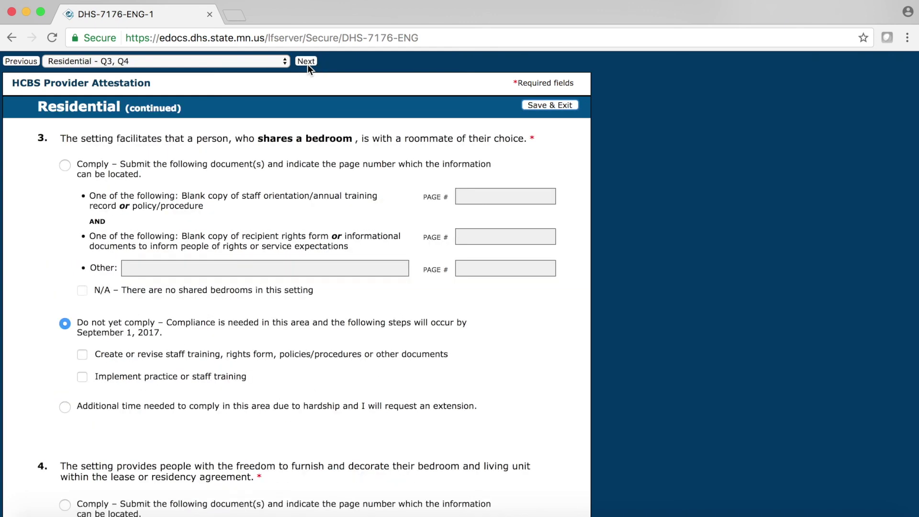
pyautogui.click(307, 61)
pyautogui.click(307, 63)
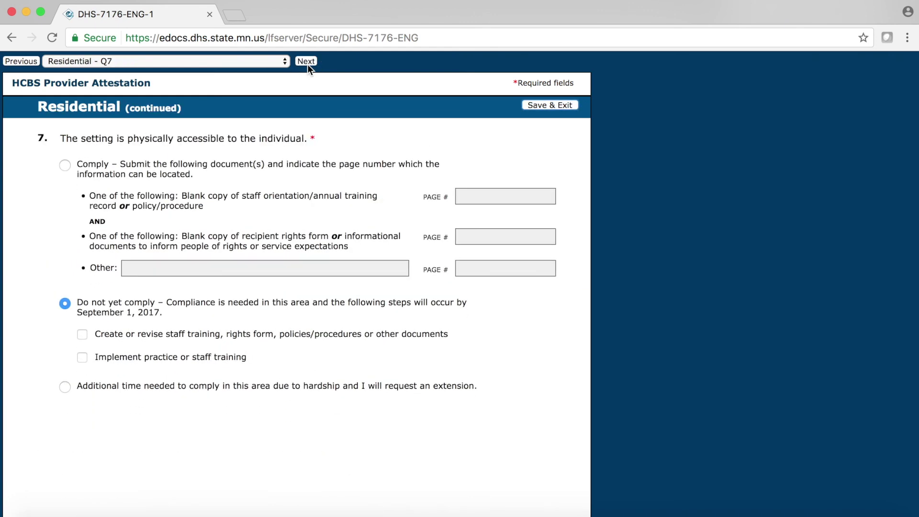
pyautogui.click(307, 63)
# - Advance through questions 10–20 to the Save or Submit section and save the attestation
pyautogui.click(307, 61)
pyautogui.click(307, 62)
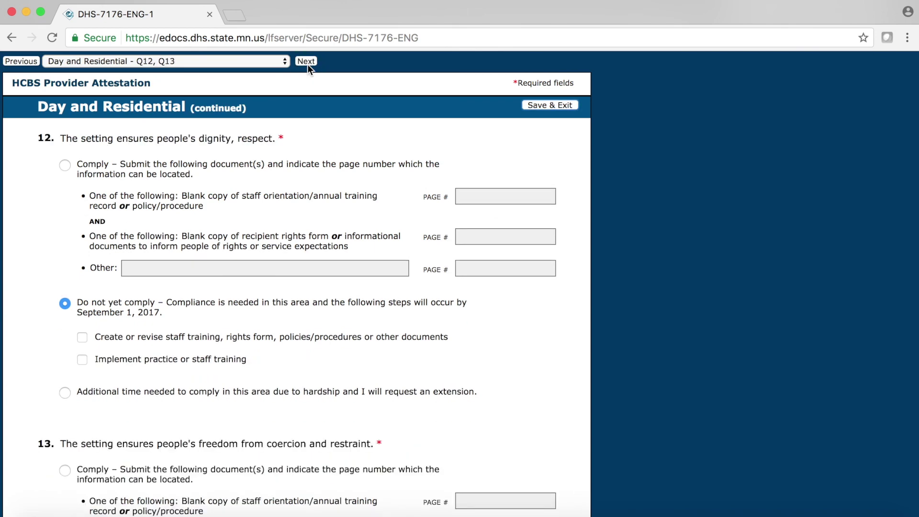
pyautogui.click(307, 62)
pyautogui.click(307, 62)
pyautogui.click(307, 62)
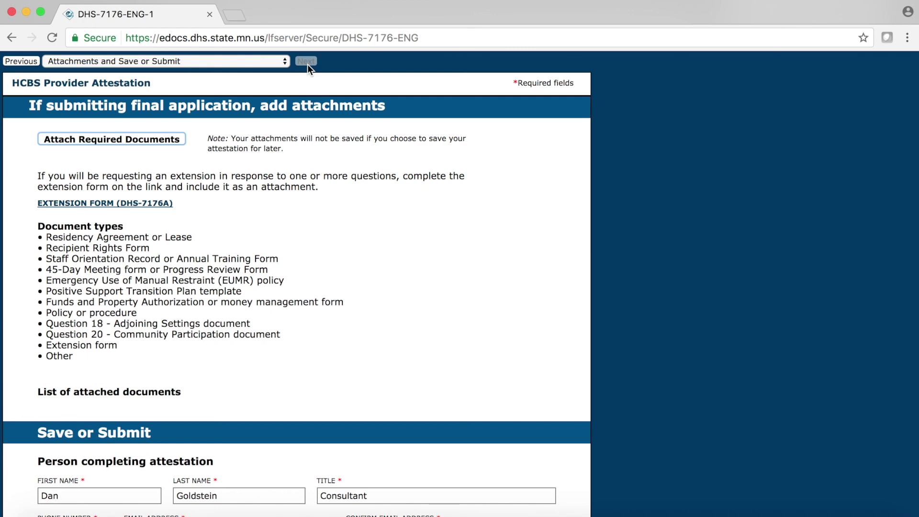
pyautogui.scroll(-10, 308, 135)
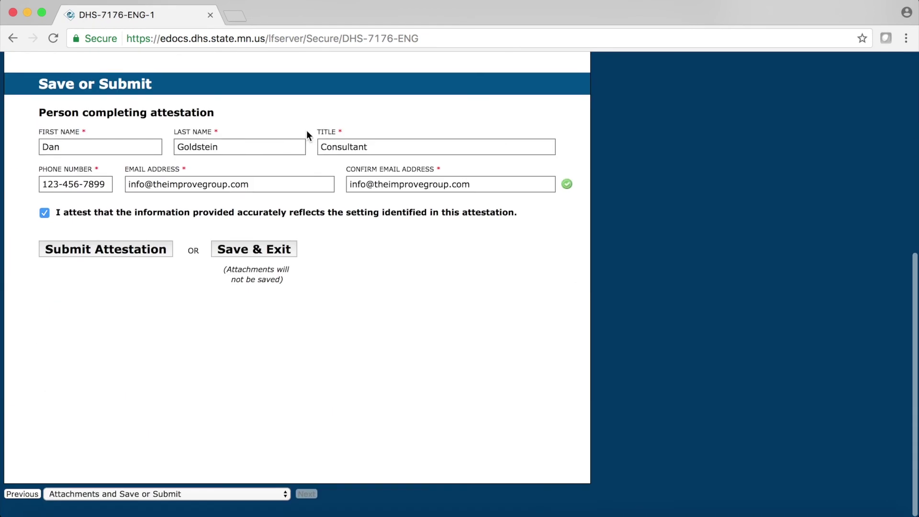
pyautogui.click(116, 263)
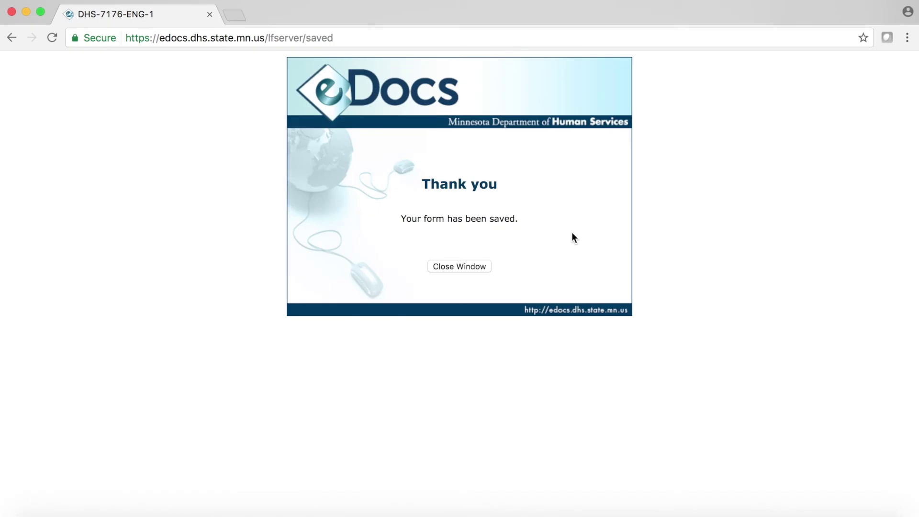